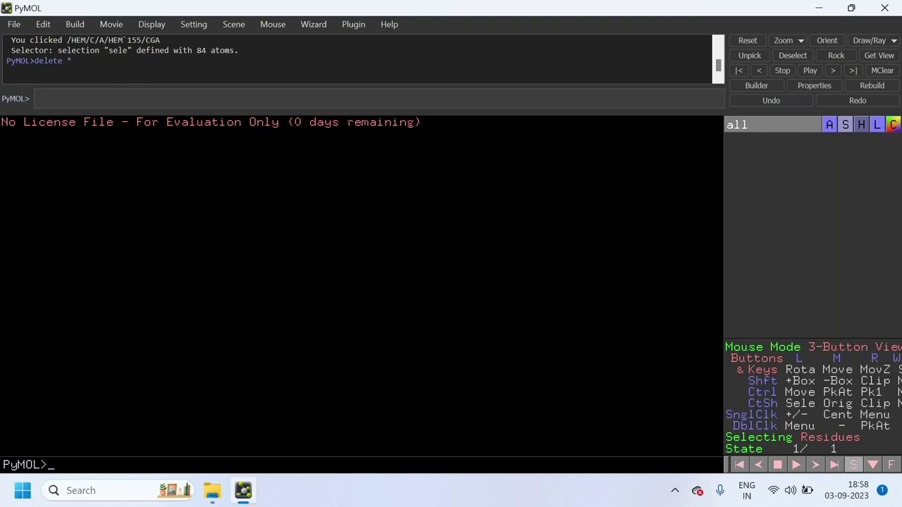
Fetch the myoglobin structure 1MBN from the PDB with the fetch command.
{"action": "type", "text": "fetch 1"}
{"action": "type", "text": "m"}
{"action": "key", "text": "Return"}
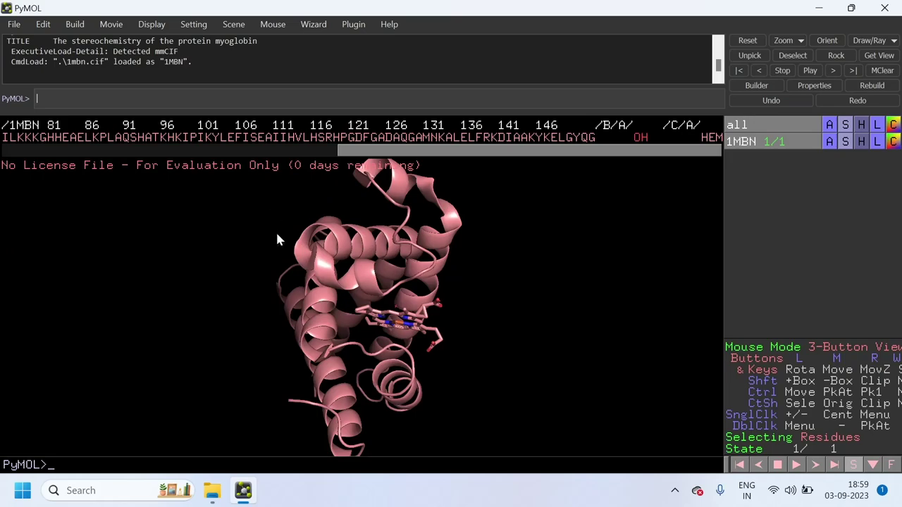
Zoom in on the heme and select the 43-atom HEM 155 residue as sele.
{"action": "left_click_drag", "start_coordinate": [469, 245], "coordinate": [494, 252]}
{"action": "right_click_drag", "start_coordinate": [433, 258], "coordinate": [434, 398]}
{"action": "left_click_drag", "start_coordinate": [393, 317], "coordinate": [393, 314]}
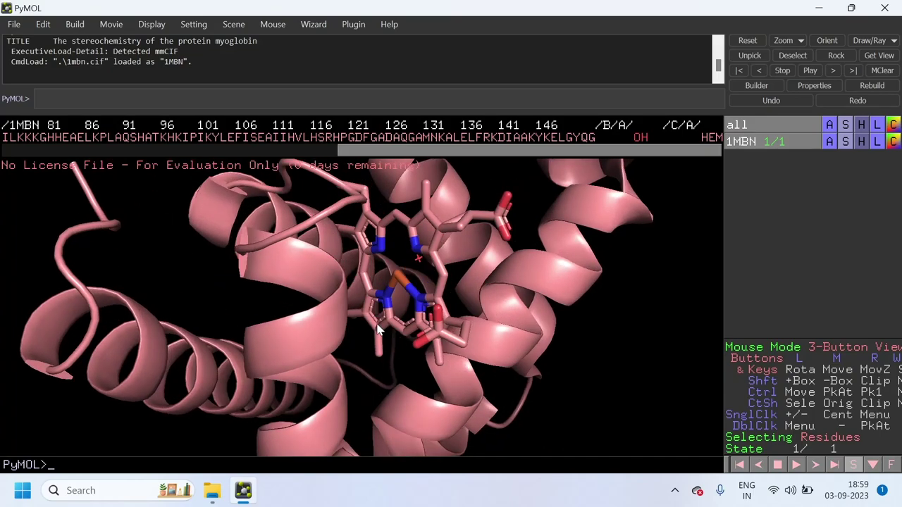
{"action": "left_click", "coordinate": [504, 215]}
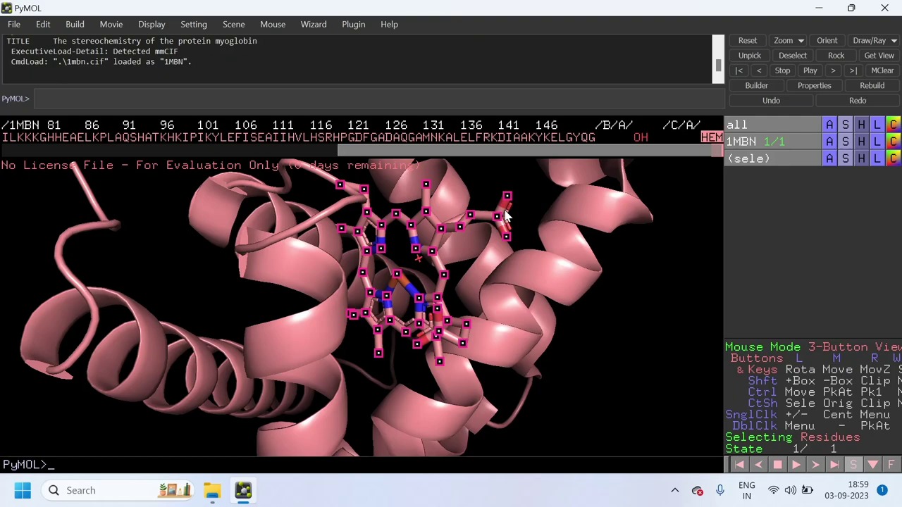
{"action": "left_click_drag", "start_coordinate": [451, 272], "coordinate": [597, 292]}
{"action": "left_click", "coordinate": [610, 304]}
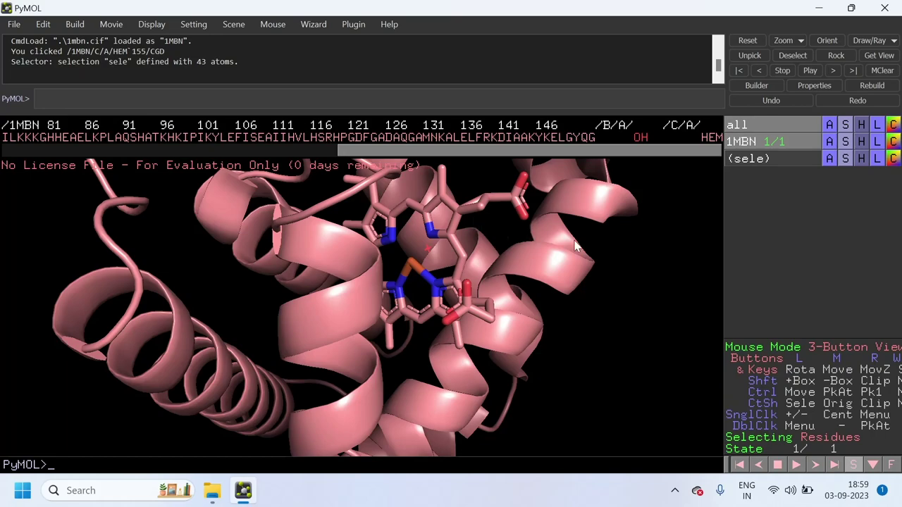
{"action": "left_click", "coordinate": [498, 200]}
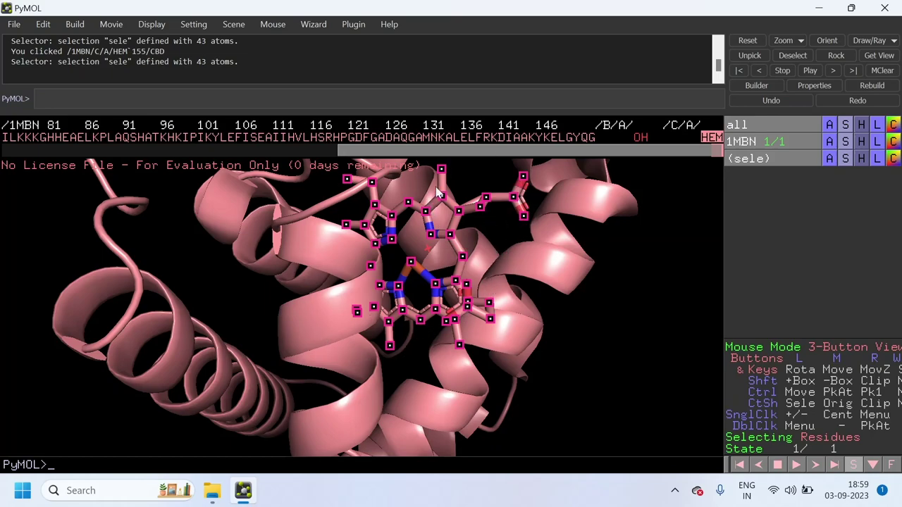
Copy the selected HEM residue into a new object named obj01.
{"action": "right_click", "coordinate": [515, 201]}
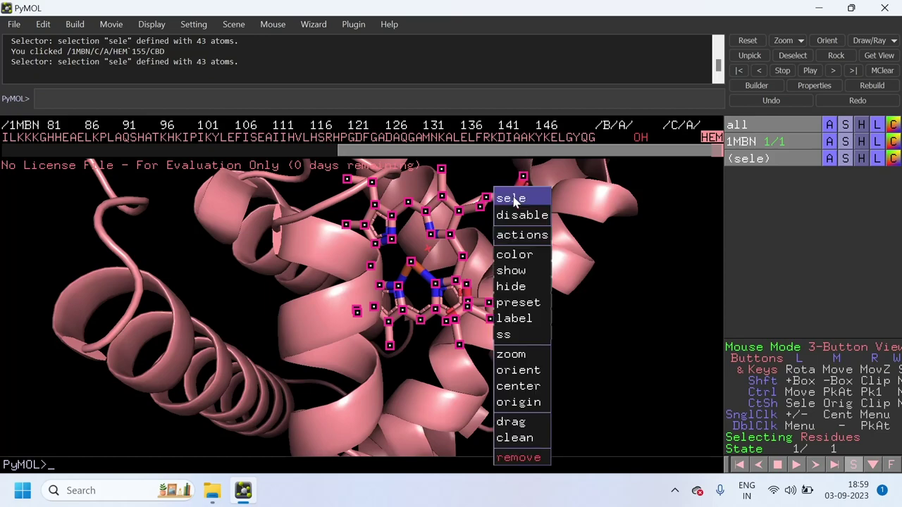
{"action": "left_click", "coordinate": [604, 155]}
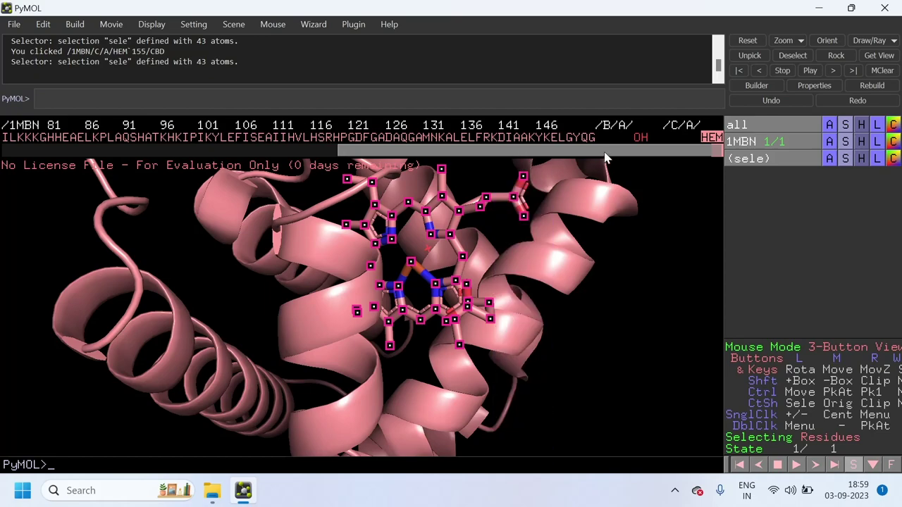
{"action": "right_click", "coordinate": [713, 141]}
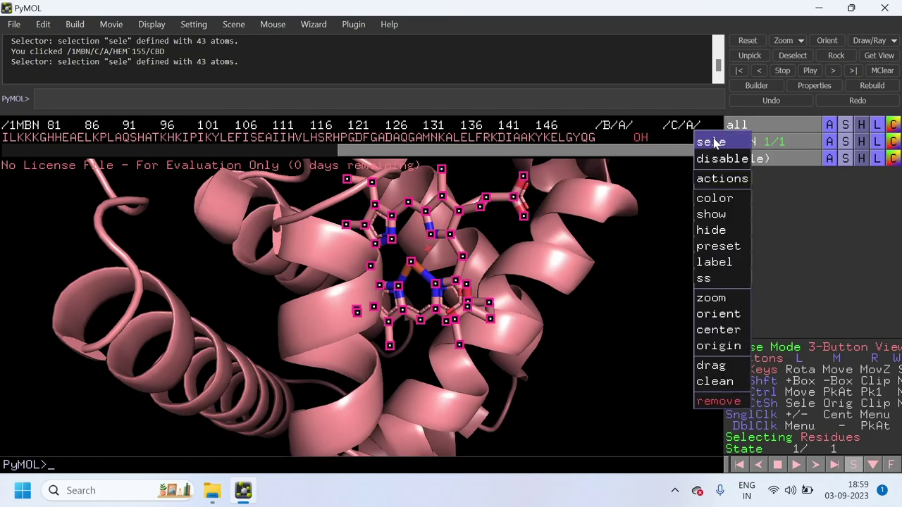
{"action": "mouse_move", "coordinate": [720, 183]}
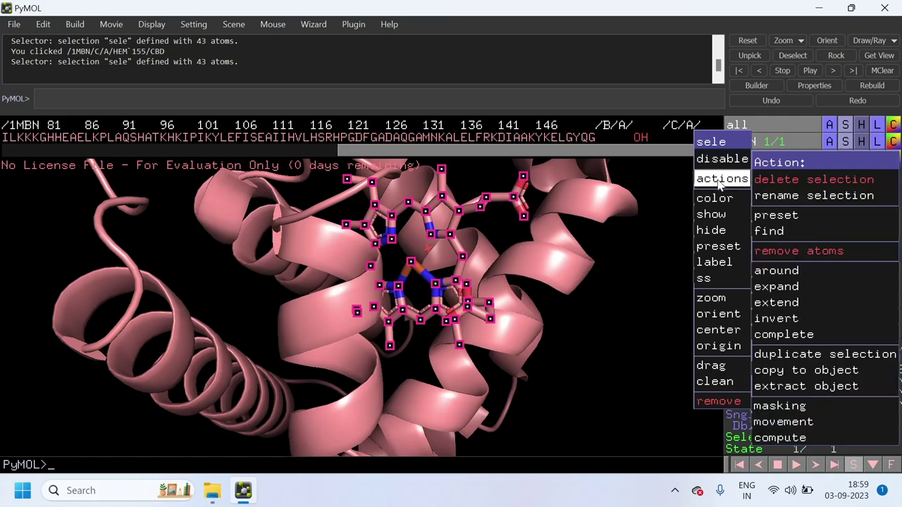
{"action": "mouse_move", "coordinate": [803, 372]}
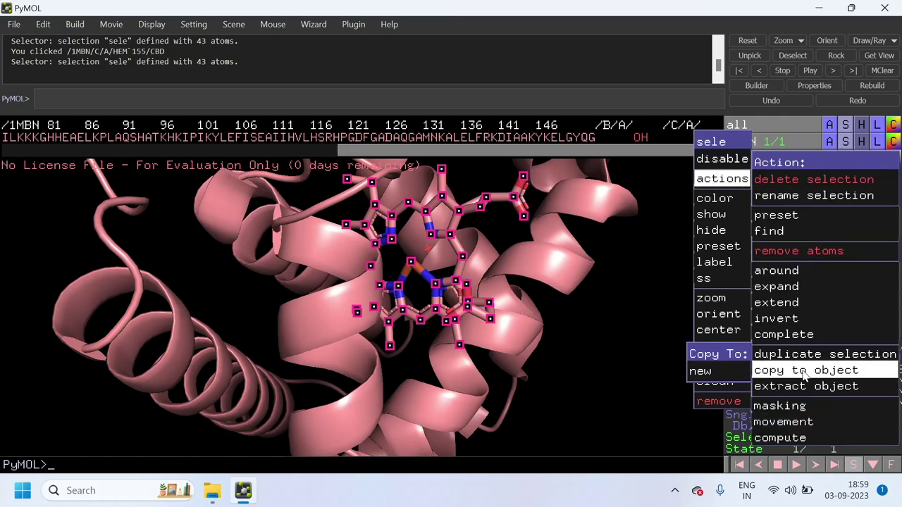
{"action": "left_click", "coordinate": [701, 370]}
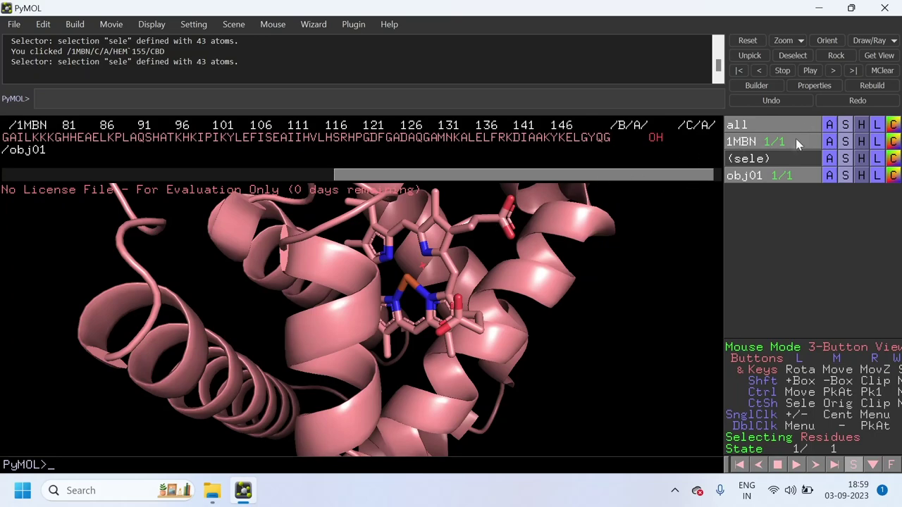
Rename the copied obj01 object to HEM.
{"action": "left_click", "coordinate": [829, 174]}
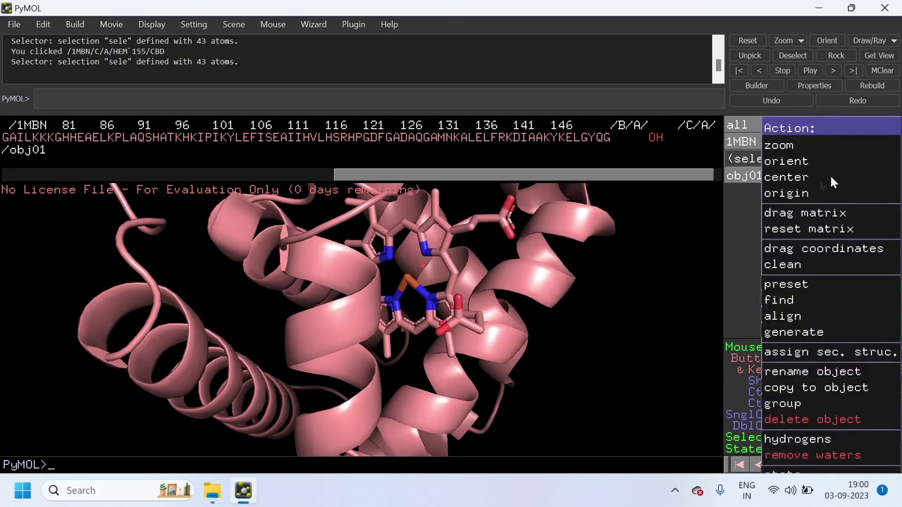
{"action": "left_click", "coordinate": [748, 218]}
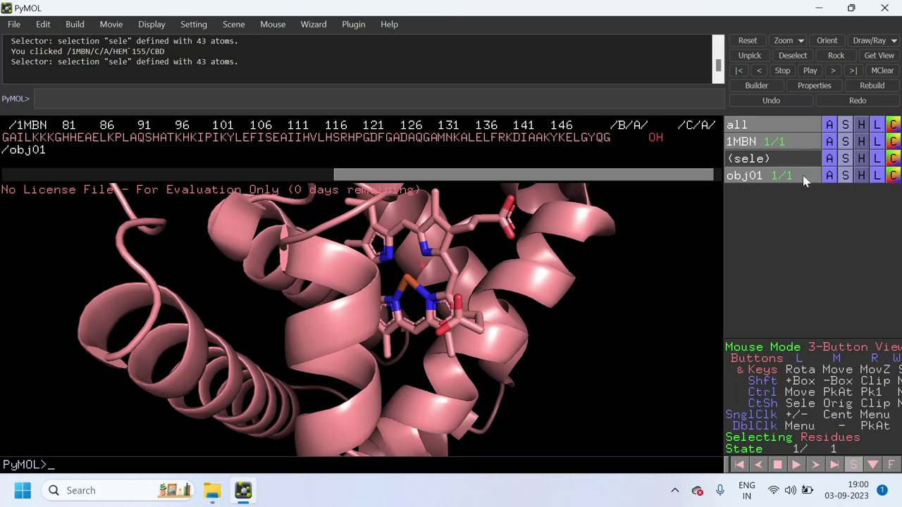
{"action": "left_click", "coordinate": [830, 176]}
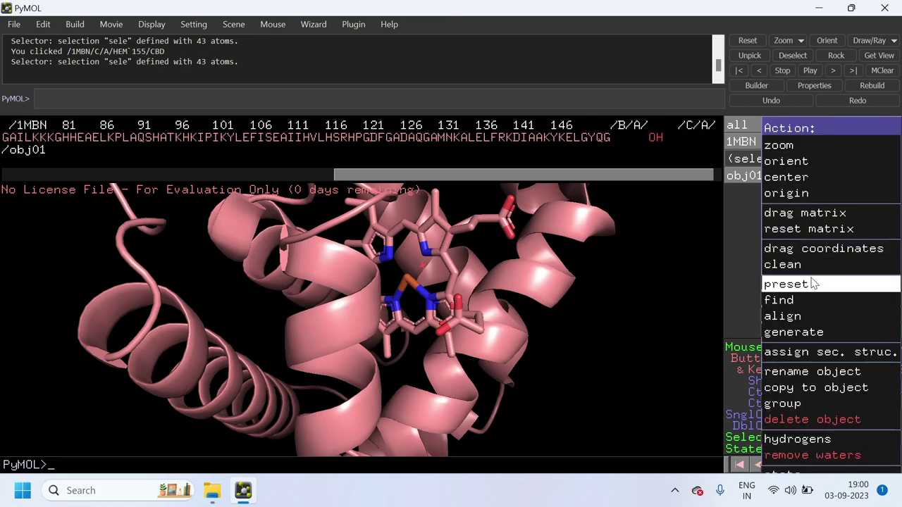
{"action": "left_click", "coordinate": [819, 375]}
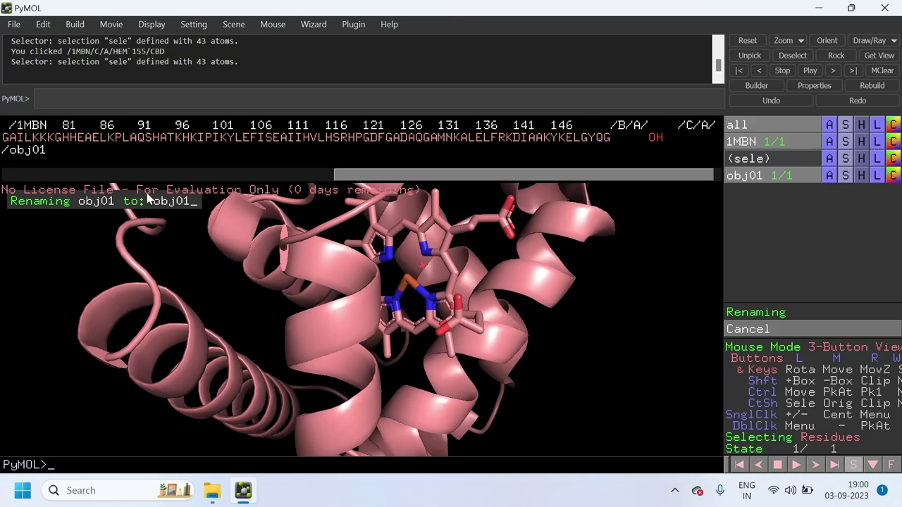
{"action": "key", "text": "BackSpace"}
{"action": "key", "text": "BackSpace"}
{"action": "key", "text": "BackSpace"}
{"action": "key", "text": "BackSpace"}
{"action": "key", "text": "BackSpace"}
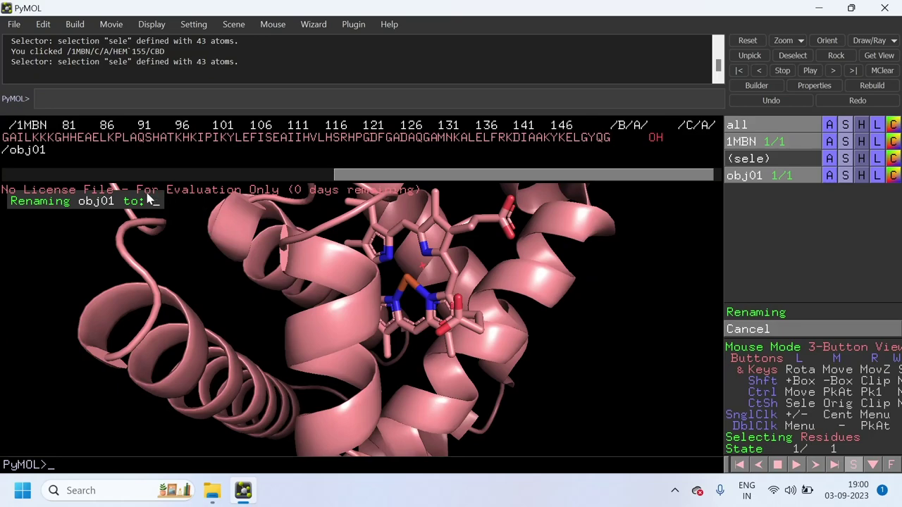
{"action": "type", "text": "HEM"}
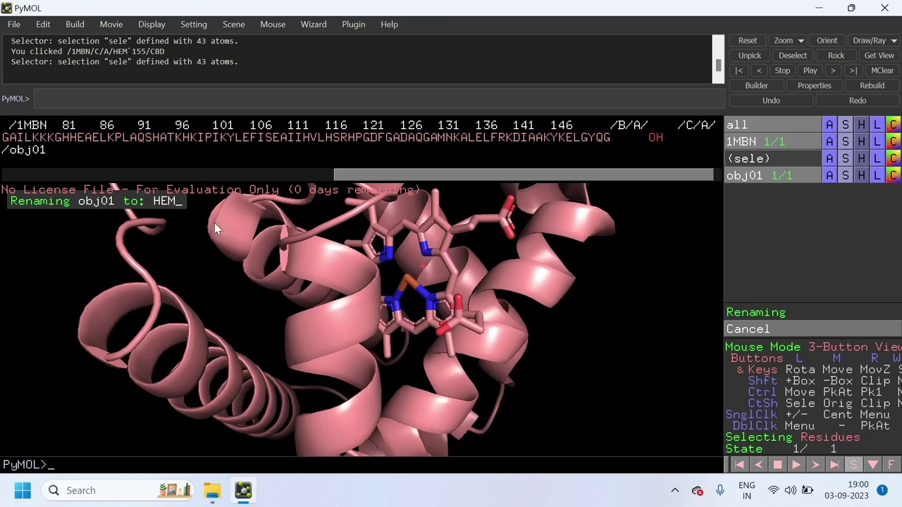
{"action": "key", "text": "Return"}
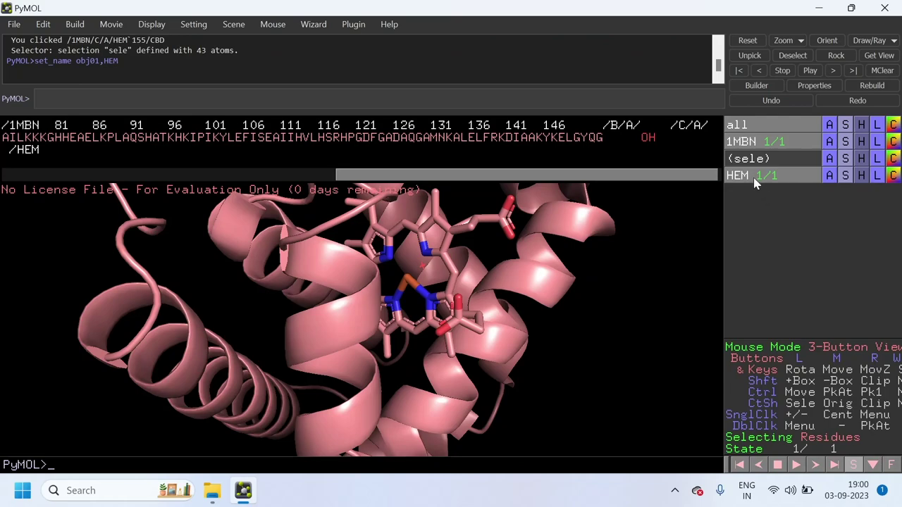
{"action": "left_click", "coordinate": [744, 142]}
{"action": "left_click", "coordinate": [744, 141]}
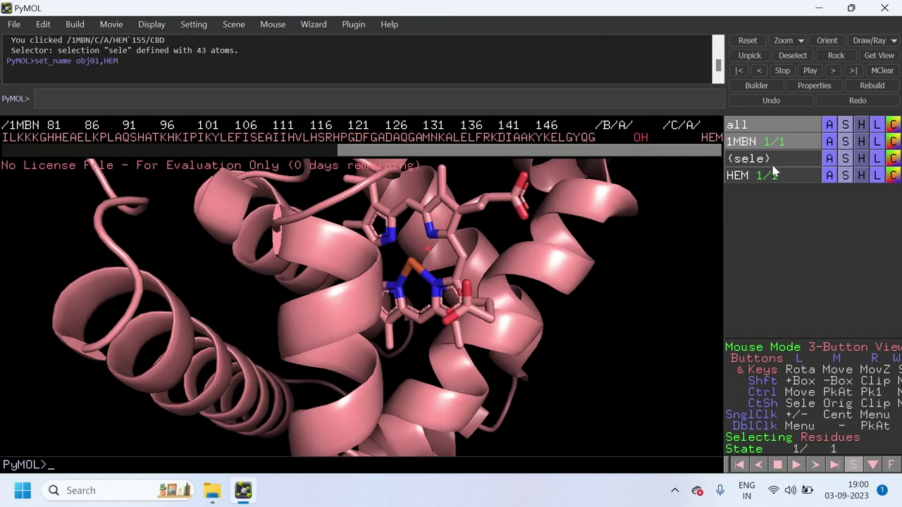
{"action": "left_click", "coordinate": [744, 143]}
{"action": "left_click", "coordinate": [744, 143]}
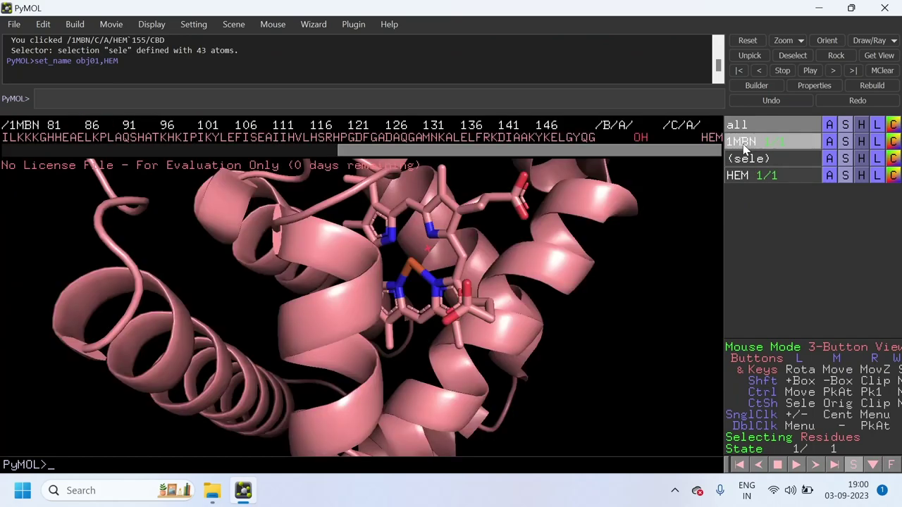
{"action": "left_click", "coordinate": [744, 143]}
{"action": "left_click", "coordinate": [739, 176]}
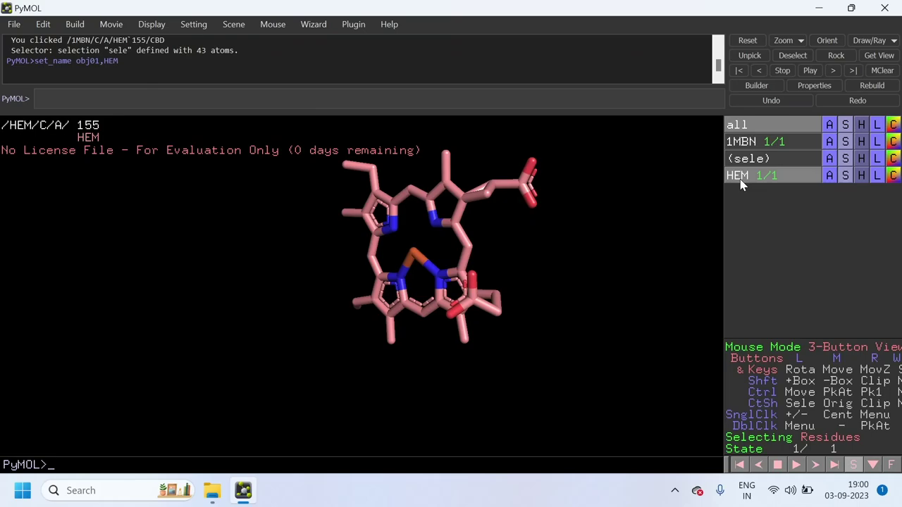
{"action": "left_click", "coordinate": [740, 181]}
{"action": "left_click", "coordinate": [740, 181]}
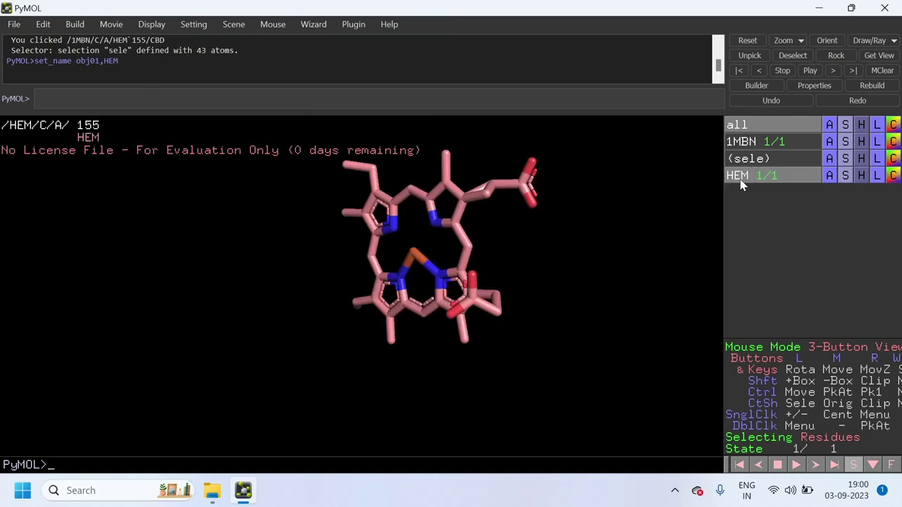
{"action": "left_click", "coordinate": [740, 141]}
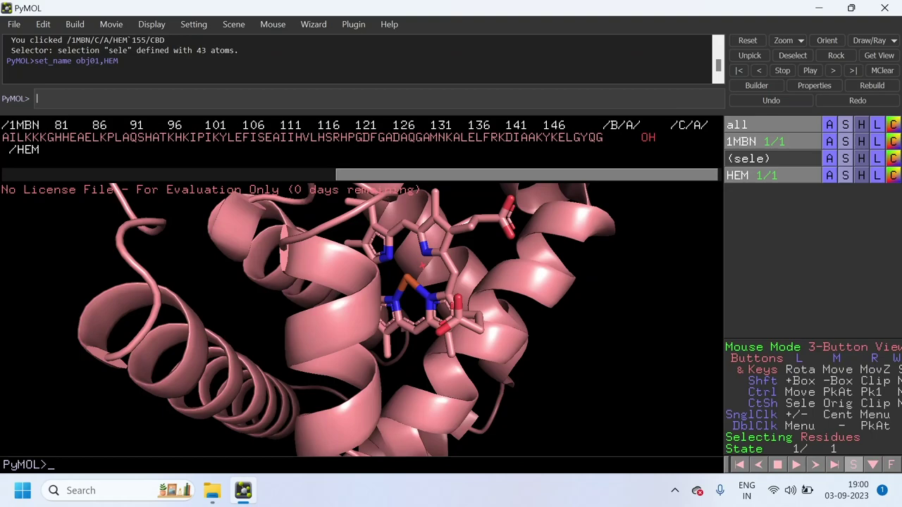
Delete the 1MBN protein object with 'delete 1MBN', leaving only the heme.
{"action": "type", "text": "delete 1MBN"}
{"action": "key", "text": "ctrl+shift+Left"}
{"action": "key", "text": "Right"}
{"action": "key", "text": "Return"}
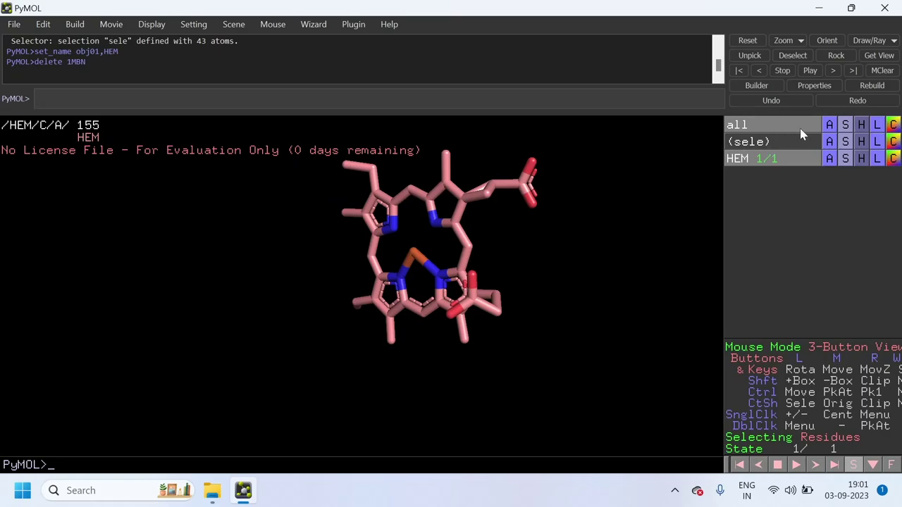
Orient the view onto the HEM molecule and rotate it for a clear look.
{"action": "left_click", "coordinate": [749, 162]}
{"action": "left_click", "coordinate": [749, 161]}
{"action": "double_click", "coordinate": [471, 248]}
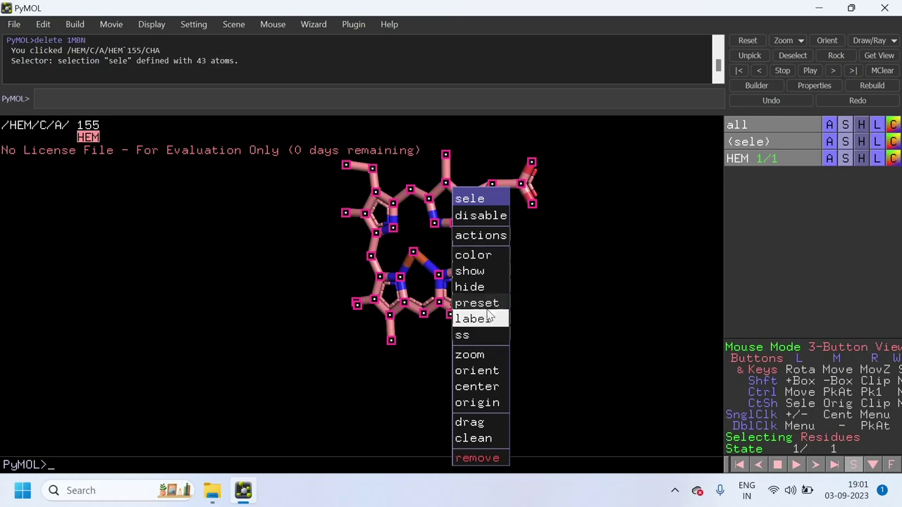
{"action": "left_click", "coordinate": [481, 371]}
{"action": "left_click", "coordinate": [480, 369]}
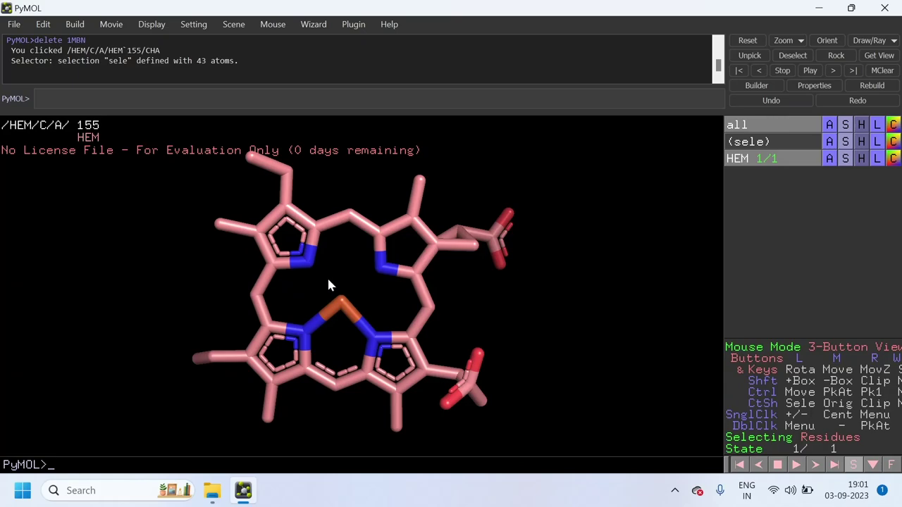
{"action": "left_click_drag", "start_coordinate": [327, 284], "coordinate": [293, 266]}
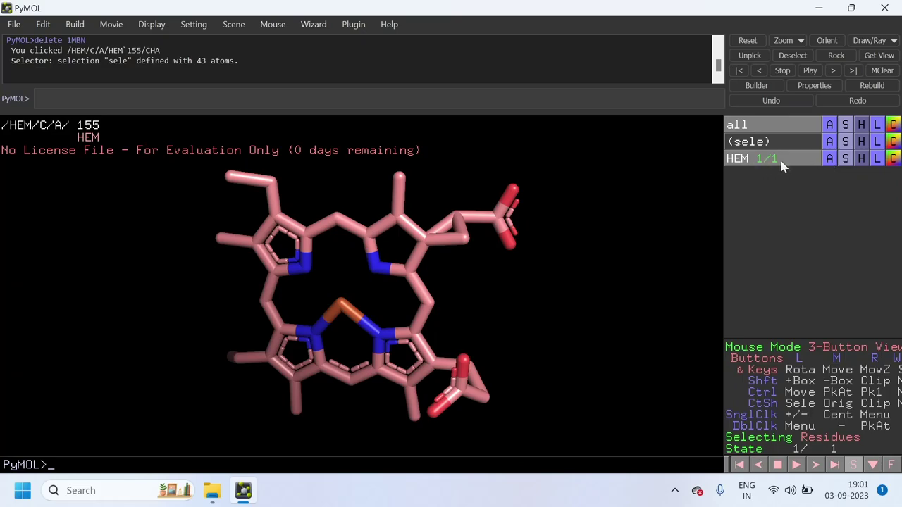
Add explicit hydrogens to the HEM object from its action menu.
{"action": "left_click", "coordinate": [828, 158]}
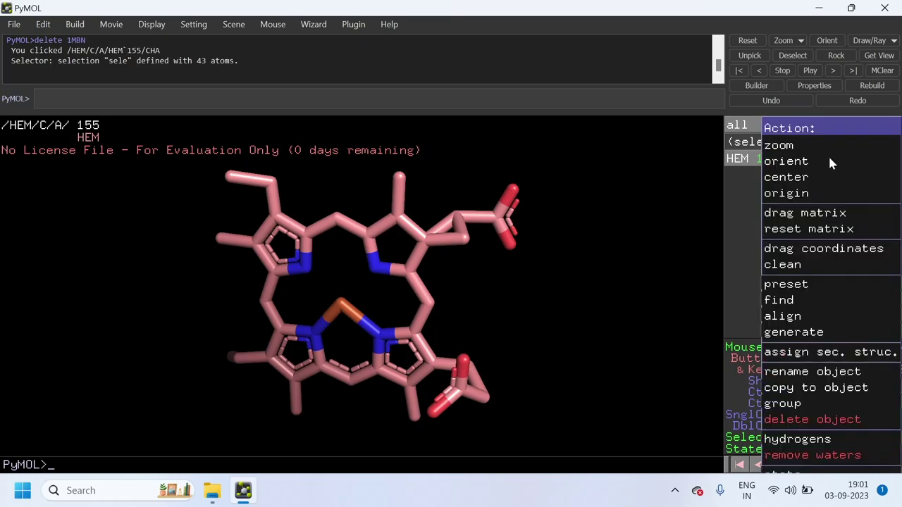
{"action": "mouse_move", "coordinate": [809, 440]}
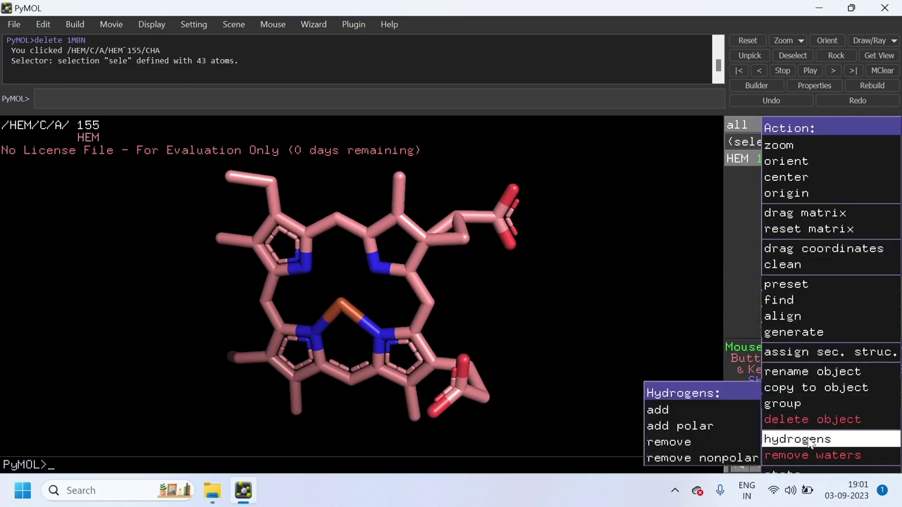
{"action": "left_click", "coordinate": [683, 414]}
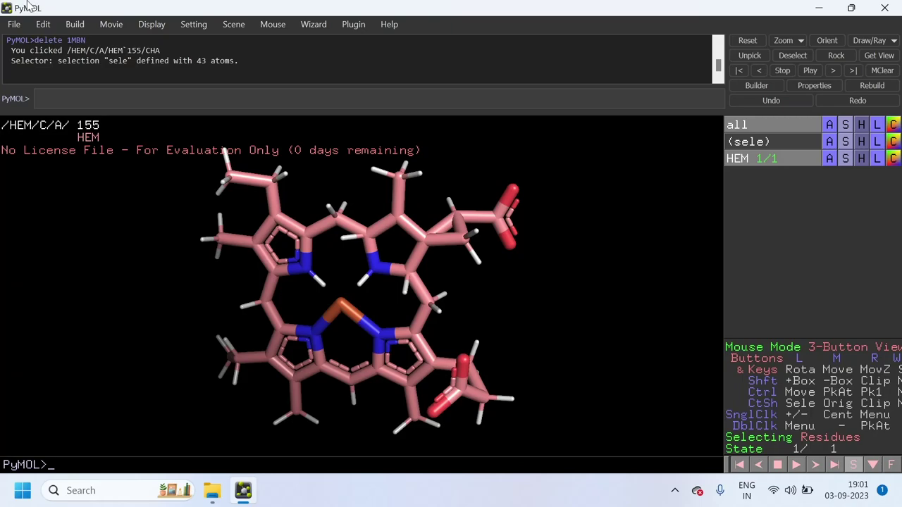
Open the Save Molecule As dialog through File > Export Molecule.
{"action": "left_click", "coordinate": [13, 24]}
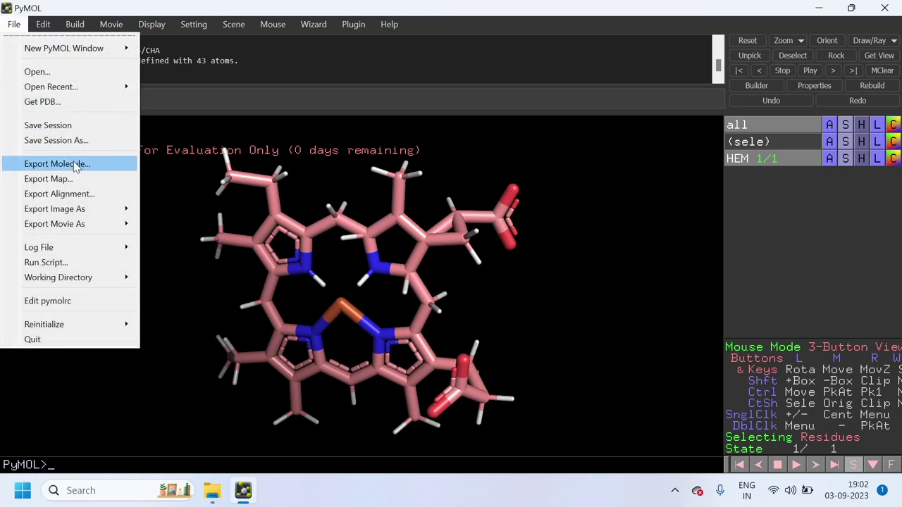
{"action": "left_click", "coordinate": [99, 164]}
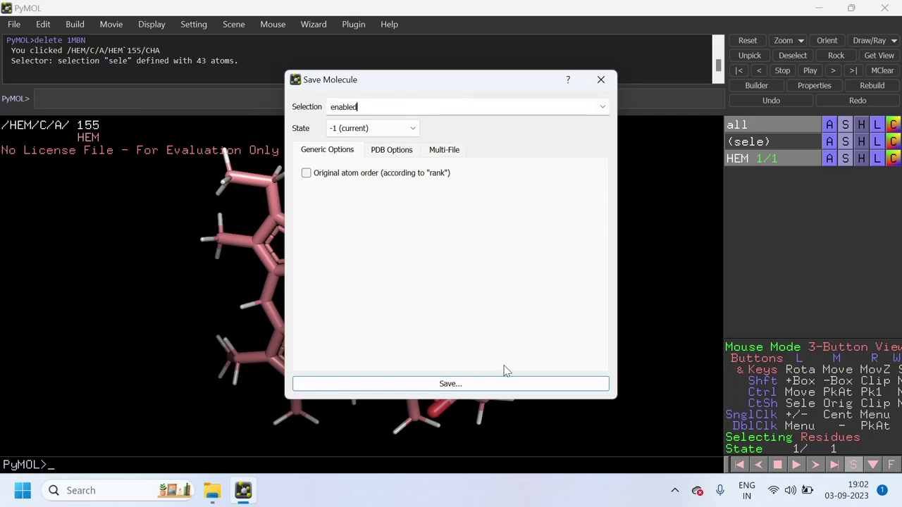
{"action": "left_click", "coordinate": [484, 384]}
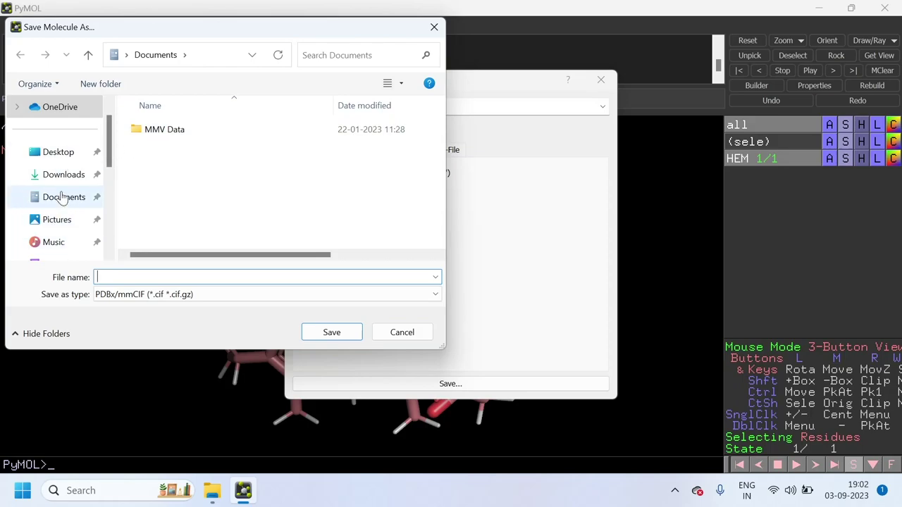
Target the Desktop, name the file HEM.mol2 and choose the MOL2 (*.mol2) format.
{"action": "scroll", "coordinate": [61, 195], "scroll_direction": "down", "scroll_amount": 1}
{"action": "scroll", "coordinate": [61, 195], "scroll_direction": "up", "scroll_amount": 1}
{"action": "left_click", "coordinate": [63, 153]}
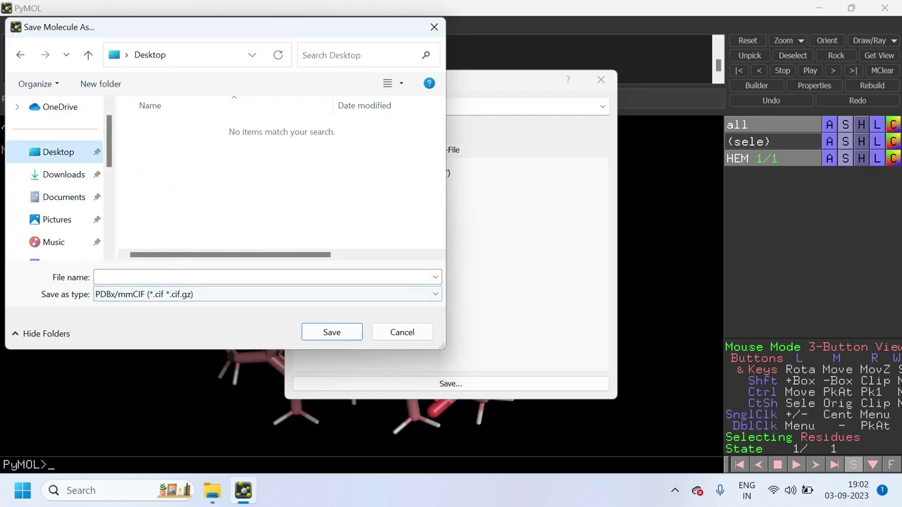
{"action": "left_click", "coordinate": [141, 277]}
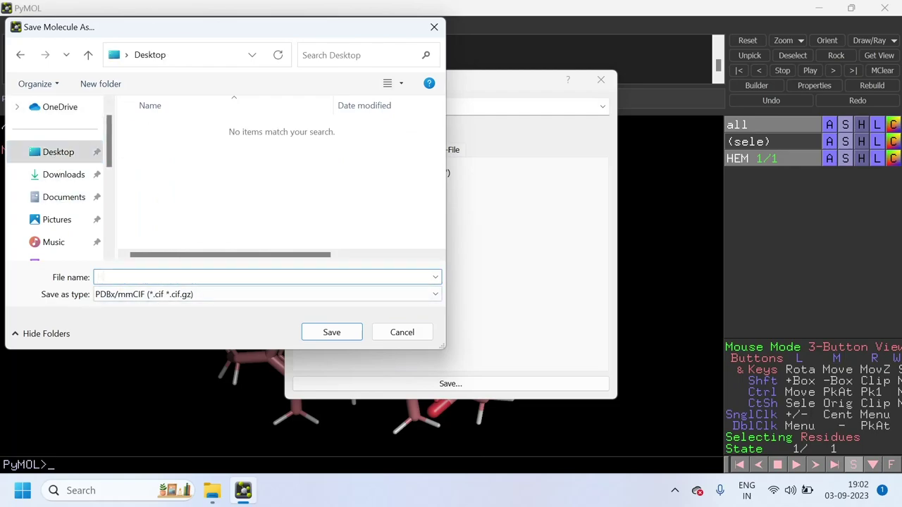
{"action": "type", "text": "HEM"}
{"action": "left_click", "coordinate": [110, 299]}
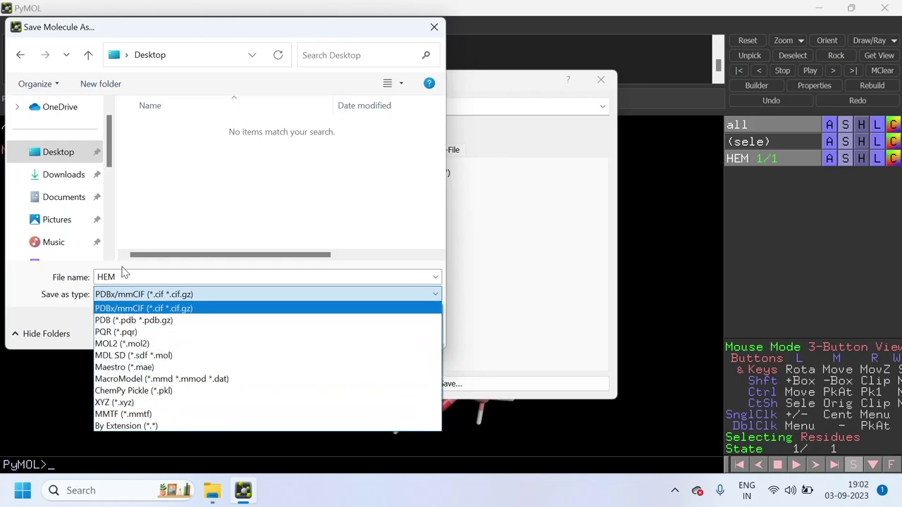
{"action": "left_click", "coordinate": [152, 344]}
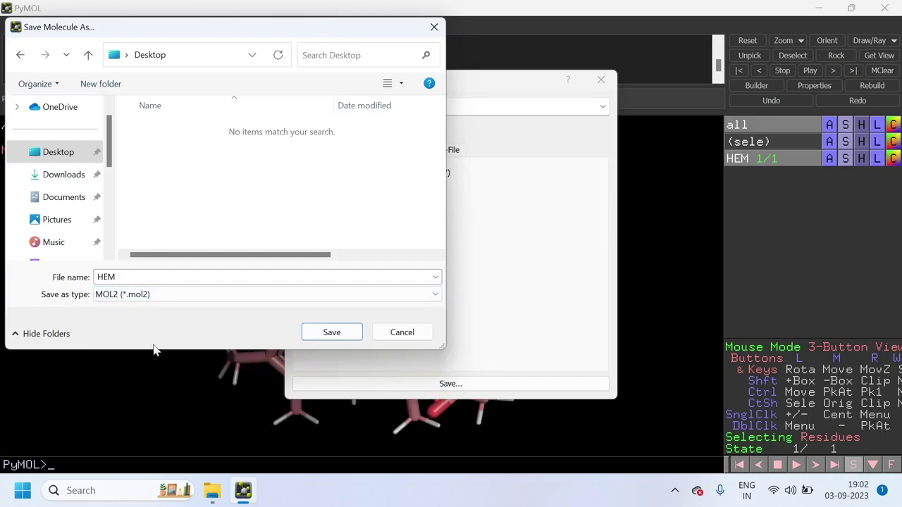
{"action": "double_click", "coordinate": [134, 276]}
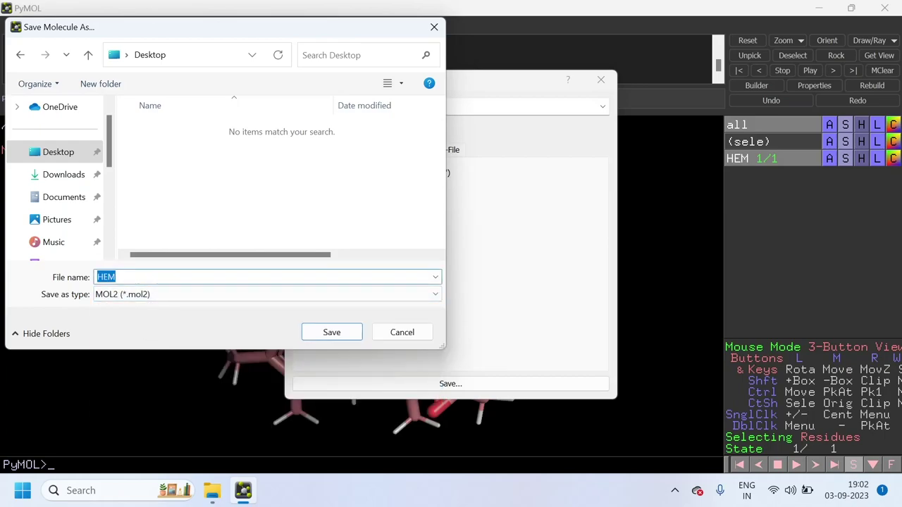
{"action": "key", "text": "End"}
{"action": "type", "text": ".mol2"}
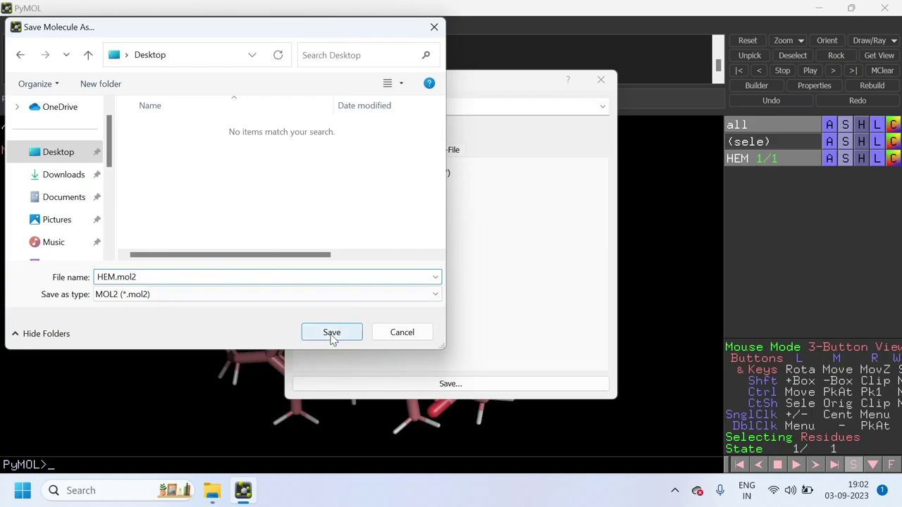
Switch to MDL SD format and save the heme to the Desktop as HEM.sdf.
{"action": "left_click", "coordinate": [205, 297]}
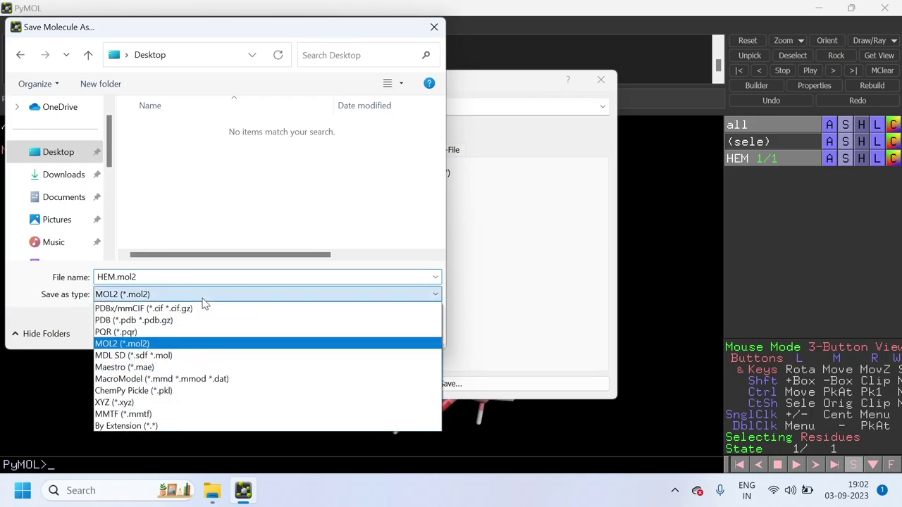
{"action": "left_click", "coordinate": [181, 356]}
{"action": "key", "text": "shift+Tab"}
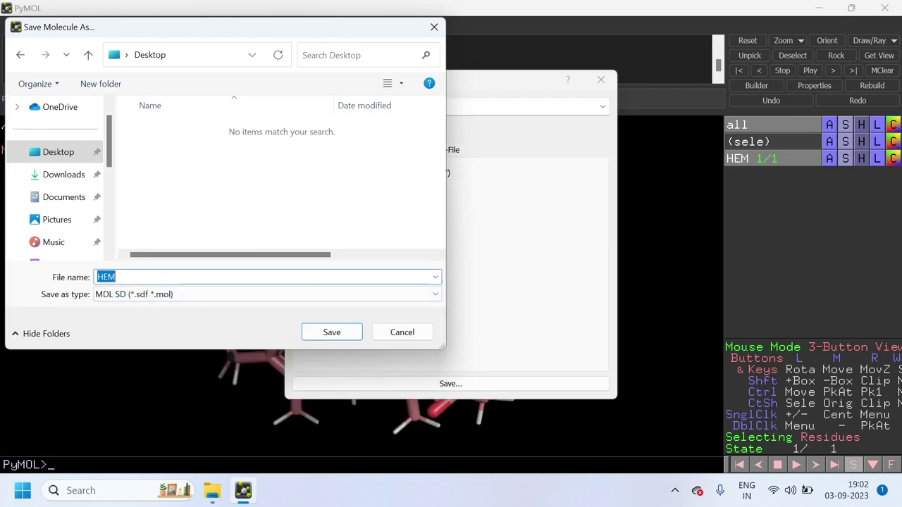
{"action": "key", "text": "End"}
{"action": "type", "text": ".sdf"}
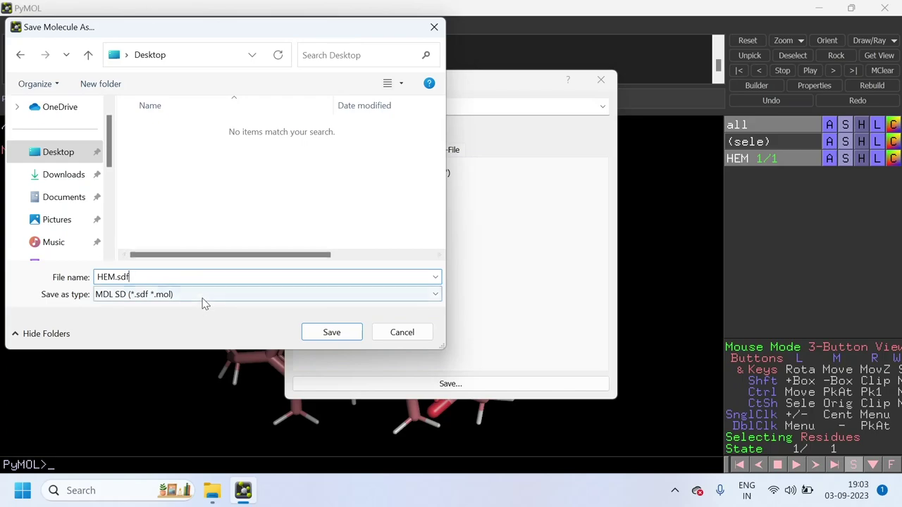
{"action": "left_click", "coordinate": [332, 332]}
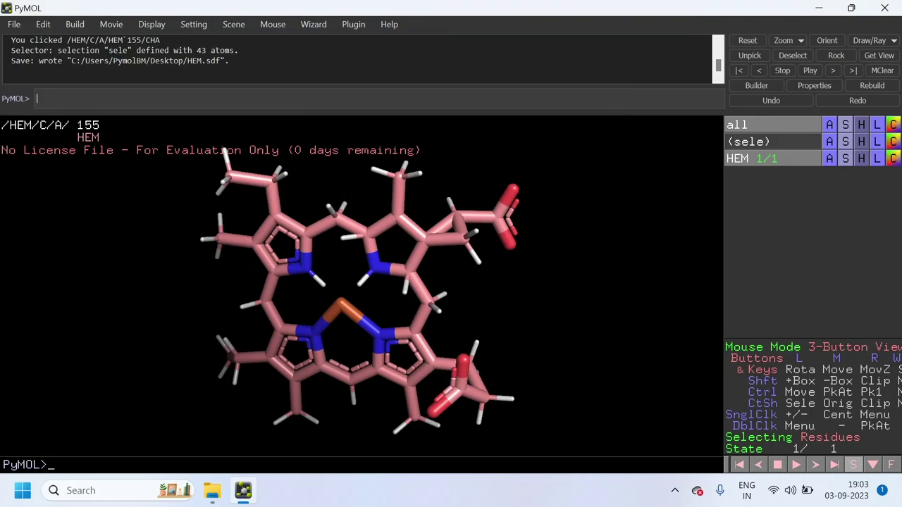
{"action": "left_click_drag", "start_coordinate": [11, 61], "coordinate": [230, 61]}
{"action": "key", "text": "super+d"}
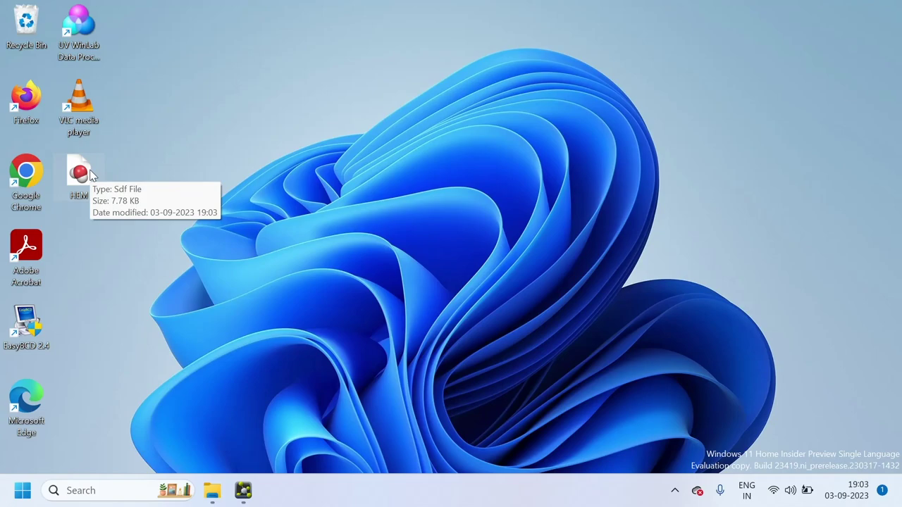
{"action": "left_click", "coordinate": [243, 491]}
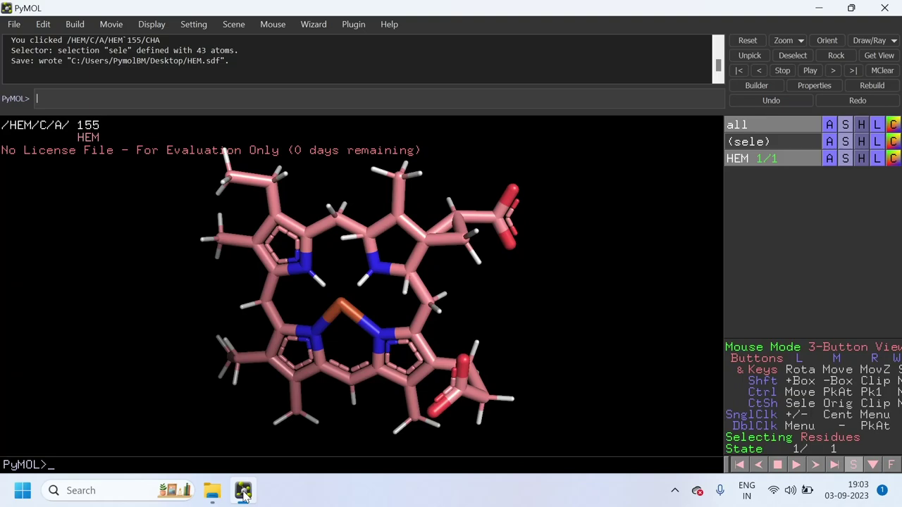